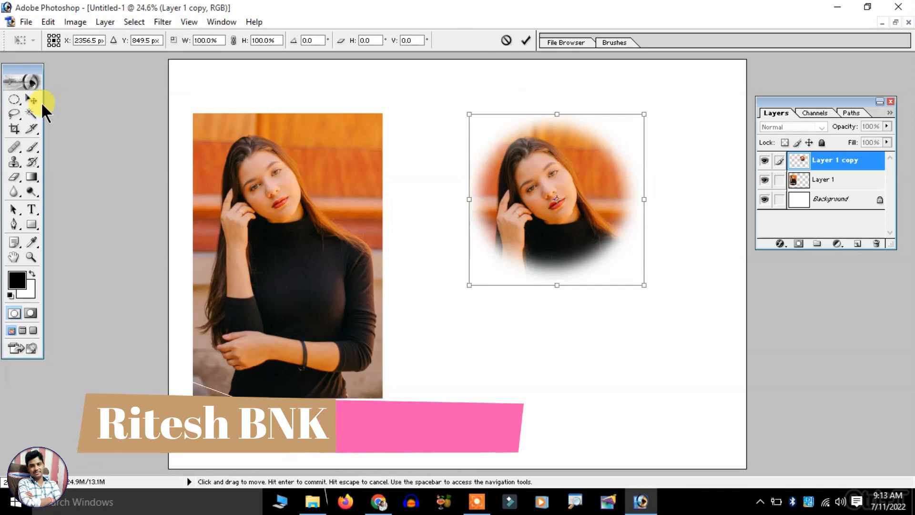
- Enlarge the feathered oval portrait proportionally with Free Transform and position it beside the rectangular photo
{"action": "key", "text": "ctrl+0"}
{"action": "scroll", "coordinate": [664, 265], "scroll_direction": "up", "scroll_amount": 6}
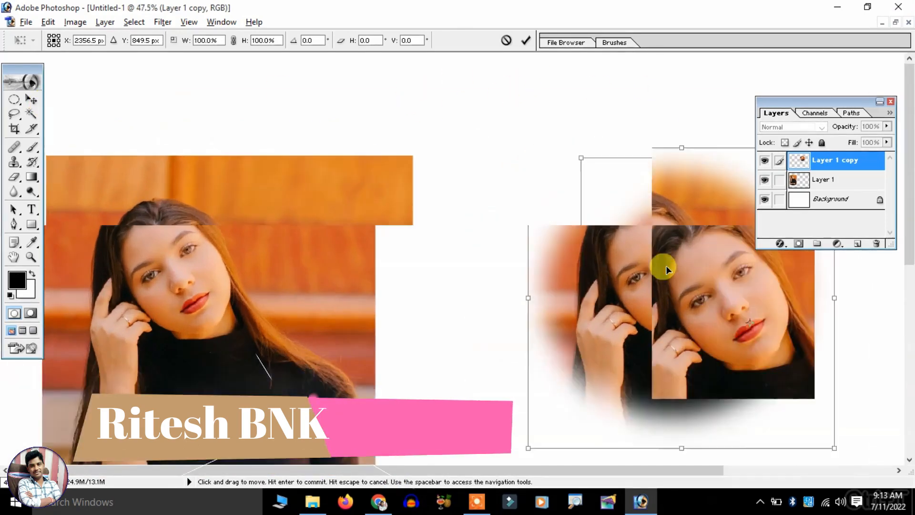
{"action": "scroll", "coordinate": [575, 208], "scroll_direction": "down", "scroll_amount": 4}
{"action": "scroll", "coordinate": [670, 310], "scroll_direction": "down", "scroll_amount": 2}
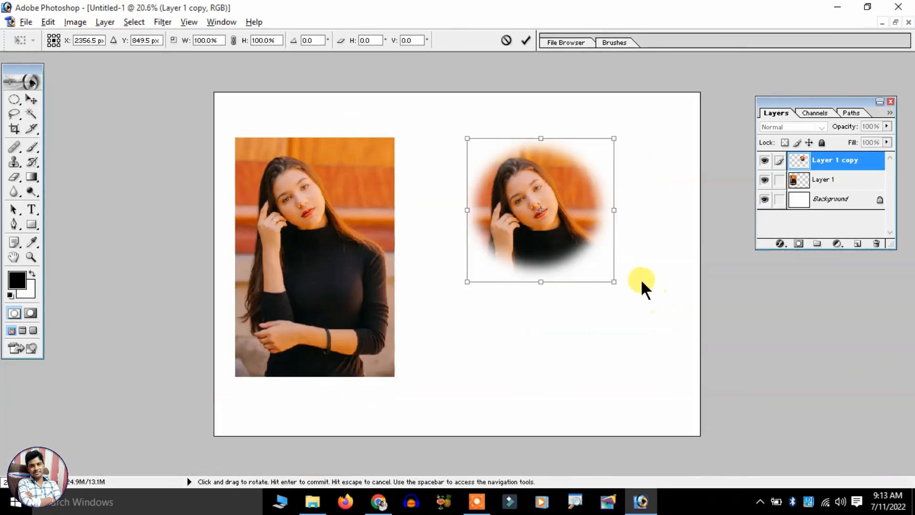
{"action": "left_click_drag", "start_coordinate": [613, 279], "coordinate": [680, 366]}
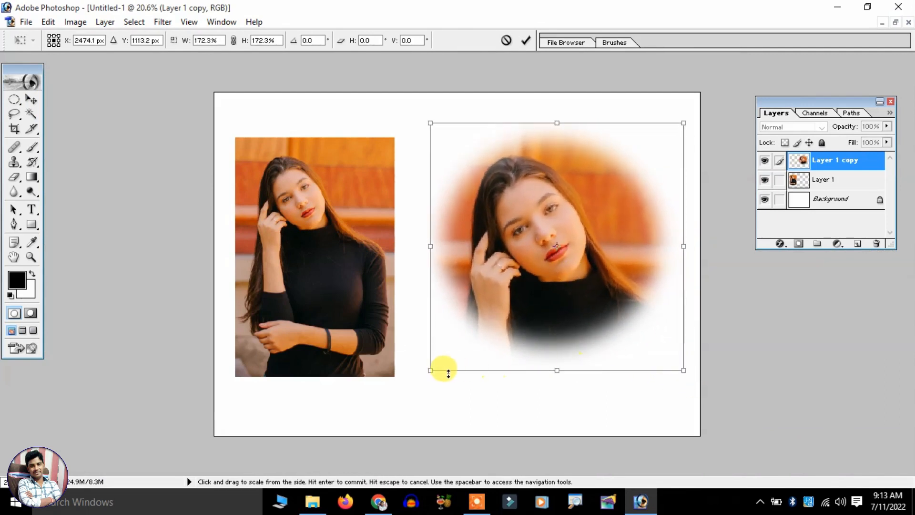
{"action": "left_click_drag", "start_coordinate": [428, 370], "coordinate": [411, 406]}
{"action": "left_click_drag", "start_coordinate": [589, 287], "coordinate": [607, 286]}
{"action": "key", "text": "Return"}
{"action": "key", "text": "m"}
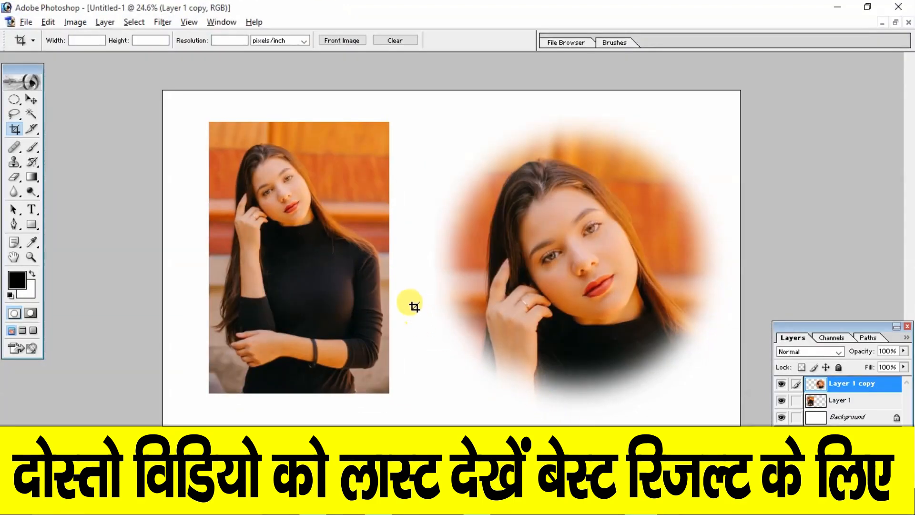
- Select and move the rectangular portrait with the Move tool, enable Auto Select Layer, and reposition the portrait again
{"action": "left_click", "coordinate": [31, 100]}
{"action": "left_click_drag", "start_coordinate": [254, 249], "coordinate": [244, 243]}
{"action": "right_click", "coordinate": [257, 193]}
{"action": "left_click", "coordinate": [301, 205]}
{"action": "left_click_drag", "start_coordinate": [299, 211], "coordinate": [279, 216]}
{"action": "left_click", "coordinate": [56, 41]}
{"action": "left_click_drag", "start_coordinate": [265, 181], "coordinate": [295, 221]}
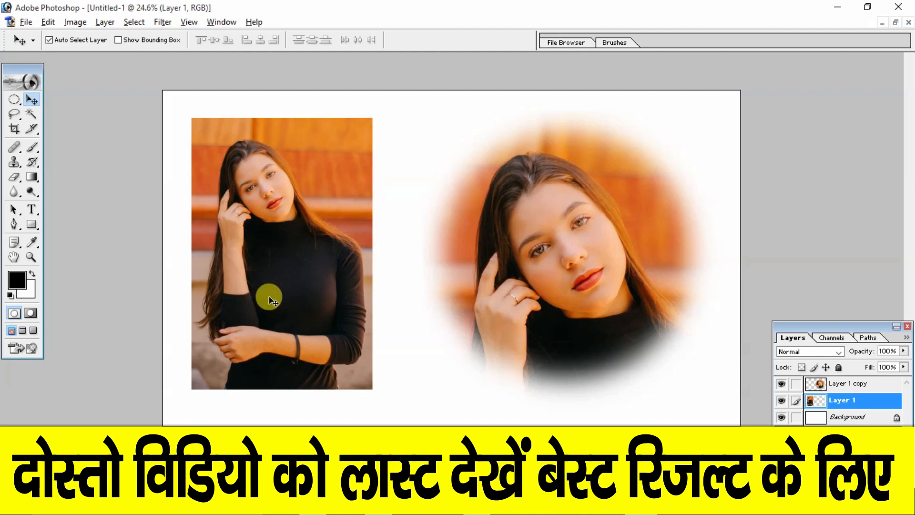
{"action": "left_click_drag", "start_coordinate": [266, 297], "coordinate": [268, 303]}
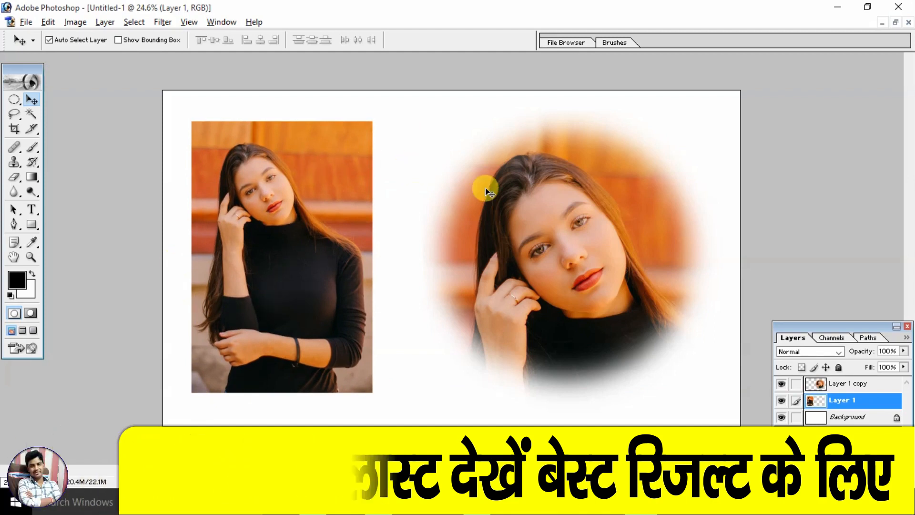
- Reposition the feathered oval portrait beside the rectangular photo with the Move tool
{"action": "left_click", "coordinate": [581, 244]}
{"action": "mouse_move", "coordinate": [579, 242]}
{"action": "left_mouse_down"}
{"action": "mouse_move", "coordinate": [577, 251]}
{"action": "mouse_move", "coordinate": [593, 238]}
{"action": "mouse_move", "coordinate": [572, 242]}
{"action": "mouse_move", "coordinate": [573, 232]}
{"action": "left_mouse_up"}
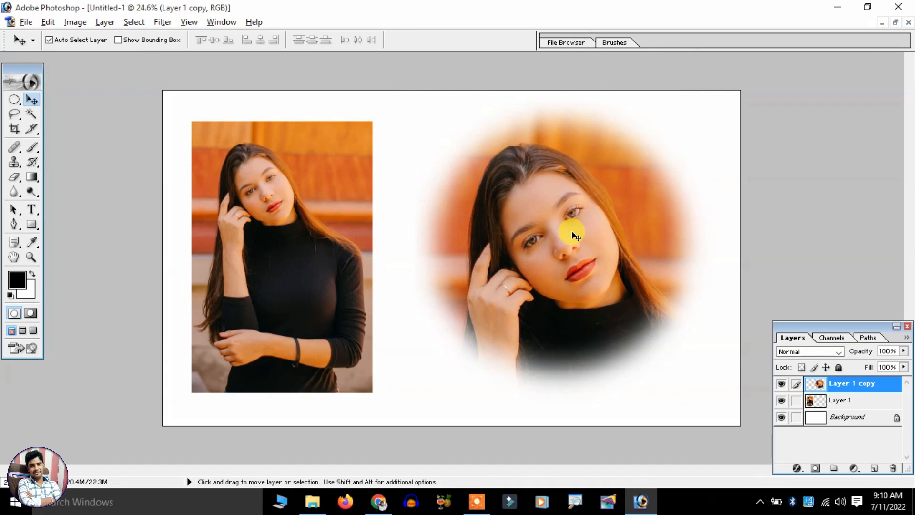
{"action": "left_click_drag", "start_coordinate": [567, 269], "coordinate": [526, 281]}
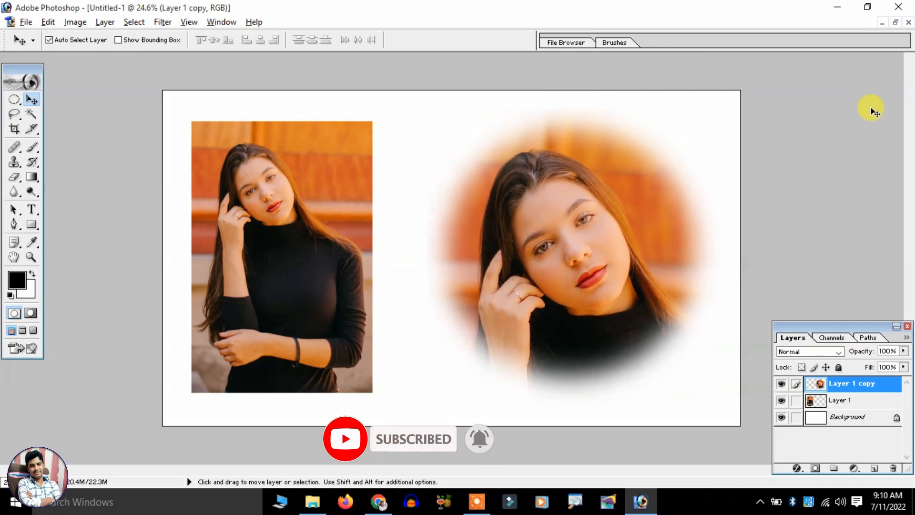
- Close the current composition and open Pic.jpg from File Explorer in Photoshop
{"action": "left_click", "coordinate": [897, 6]}
{"action": "left_click", "coordinate": [441, 191]}
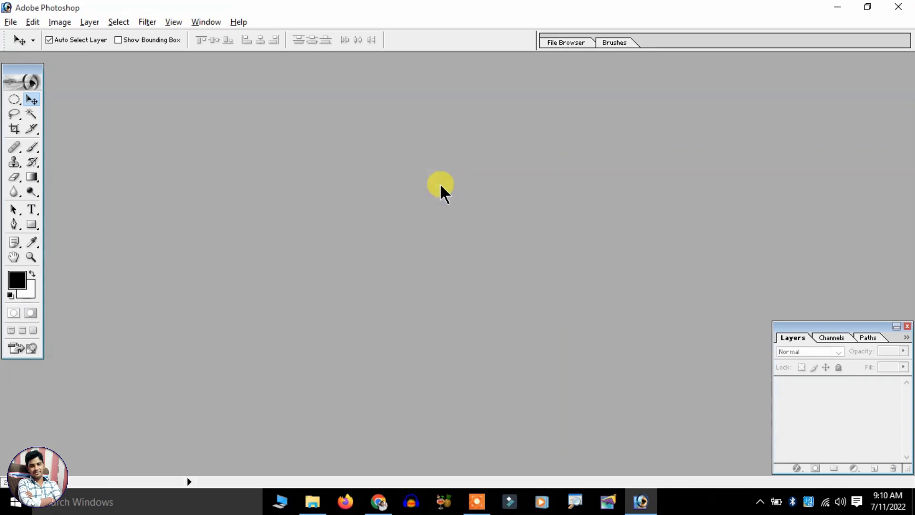
{"action": "left_click", "coordinate": [312, 501]}
{"action": "left_click_drag", "start_coordinate": [216, 210], "coordinate": [403, 198]}
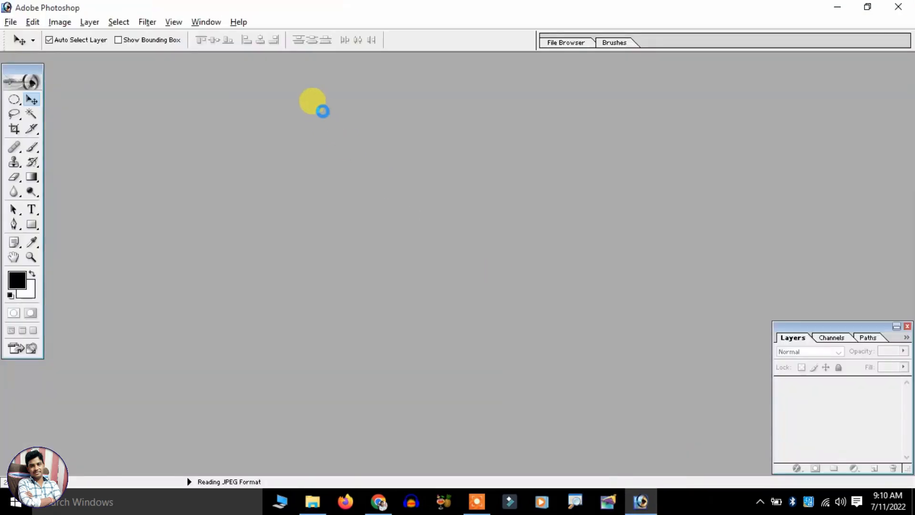
{"action": "left_click", "coordinate": [272, 66]}
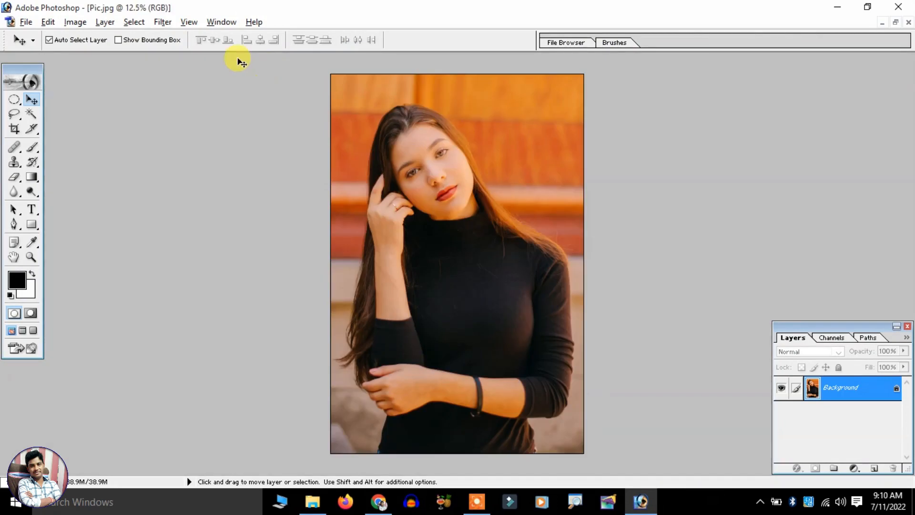
- Create a white A4 RGB document at 300 pixels/inch and rotate its canvas 90° counterclockwise to landscape
{"action": "left_click", "coordinate": [26, 22]}
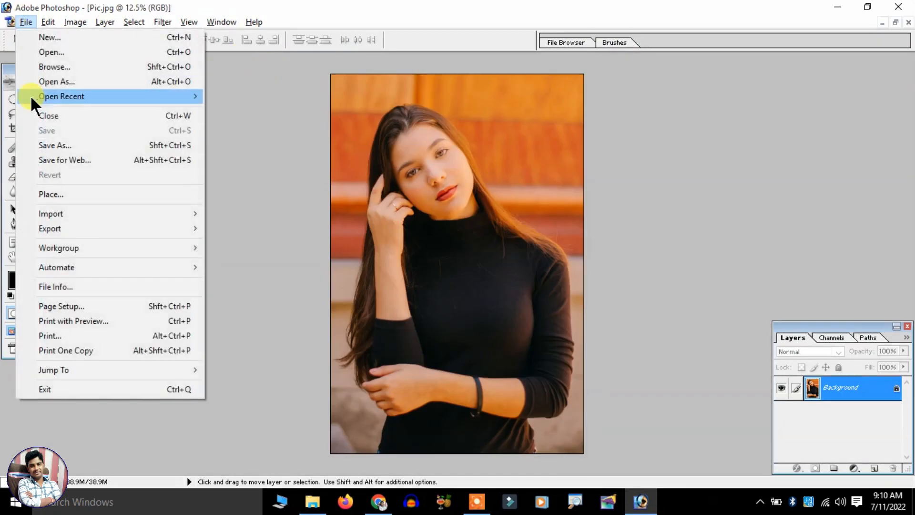
{"action": "left_click", "coordinate": [56, 43]}
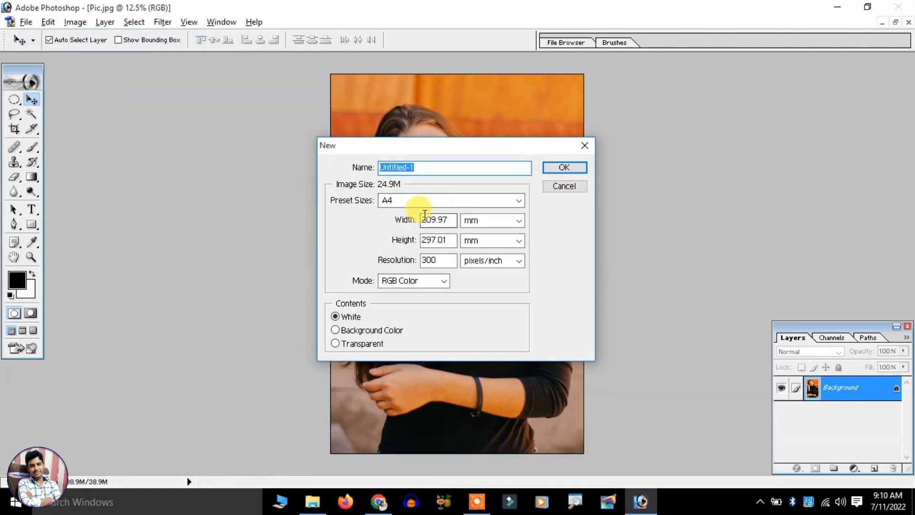
{"action": "left_click", "coordinate": [564, 167]}
{"action": "left_click", "coordinate": [60, 21]}
{"action": "mouse_move", "coordinate": [94, 152]}
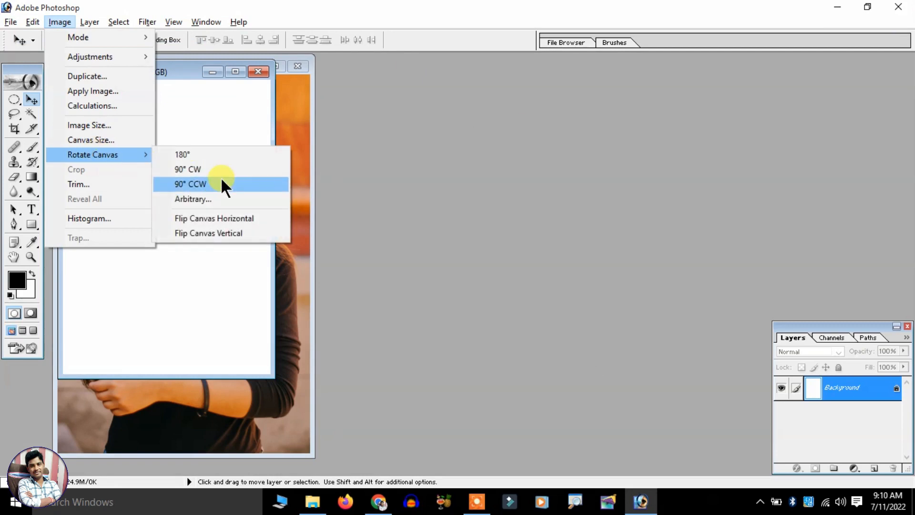
{"action": "left_click", "coordinate": [221, 181]}
- Set the new document's image resolution to 300 pixels/inch
{"action": "left_click", "coordinate": [71, 23]}
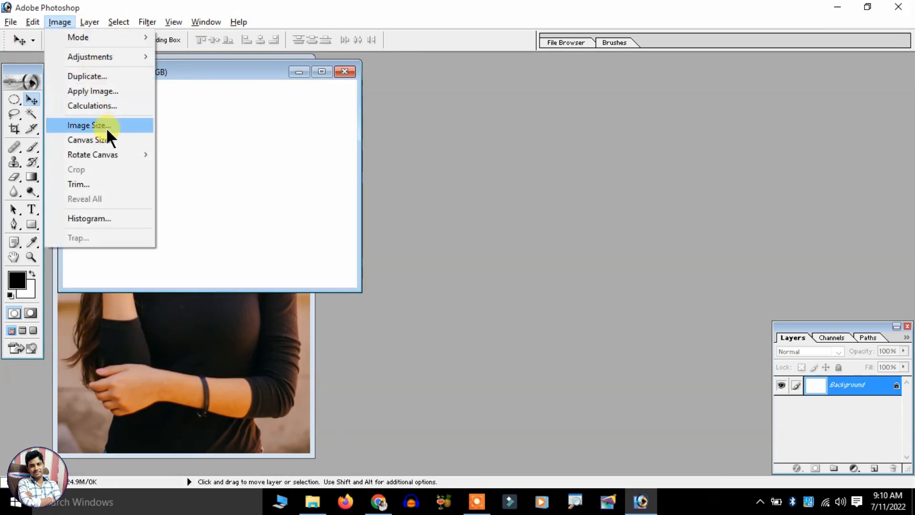
{"action": "left_click", "coordinate": [106, 128]}
{"action": "double_click", "coordinate": [428, 293]}
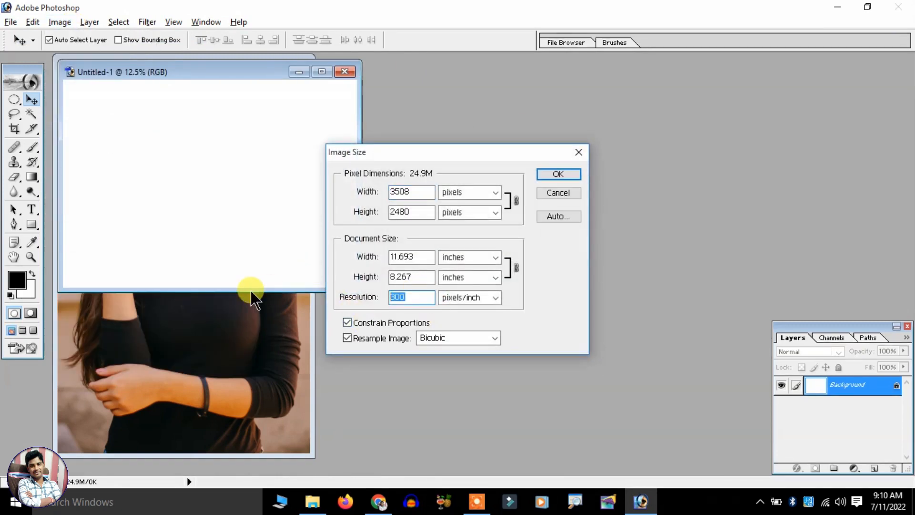
{"action": "type", "text": "30"}
{"action": "key", "text": "Return"}
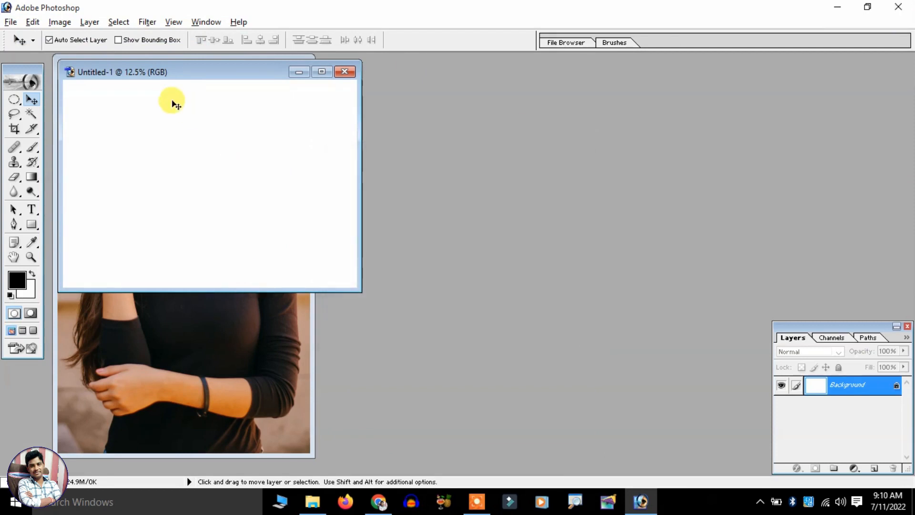
- Copy the whole Pic.jpg photo and paste it into the landscape A4 document as a new layer
{"action": "left_click_drag", "start_coordinate": [155, 73], "coordinate": [522, 112]}
{"action": "left_click", "coordinate": [144, 216]}
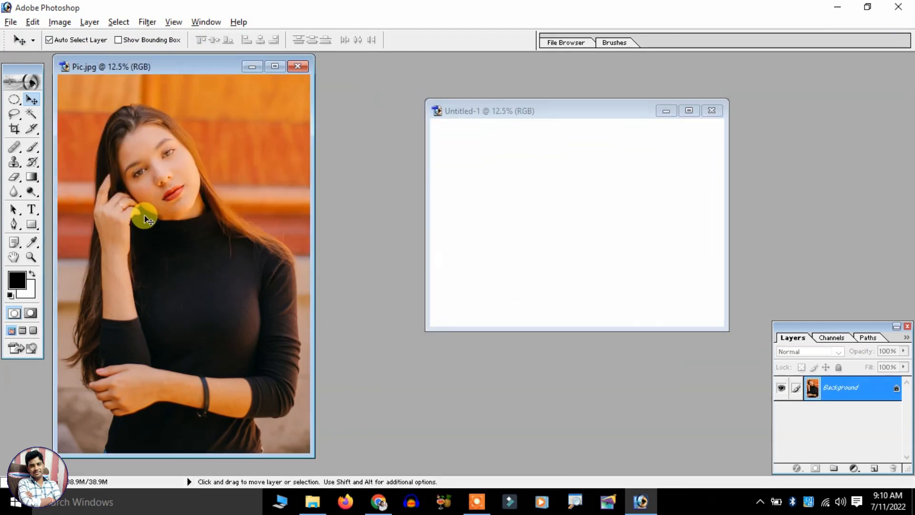
{"action": "key", "text": "ctrl+a"}
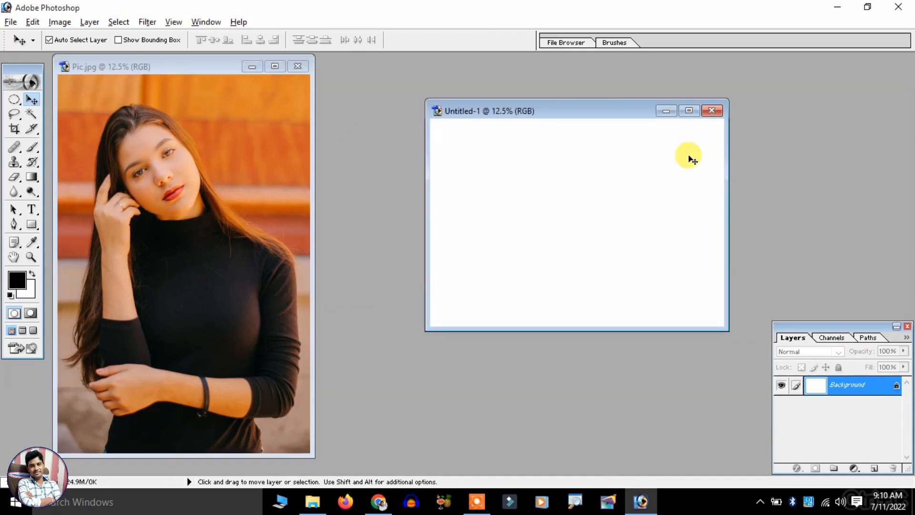
{"action": "left_click", "coordinate": [688, 110]}
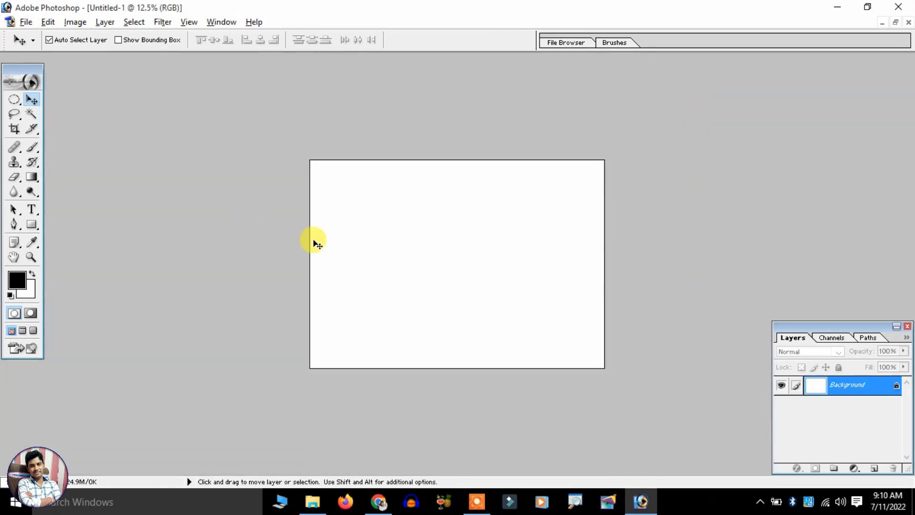
{"action": "key", "text": "ctrl+v"}
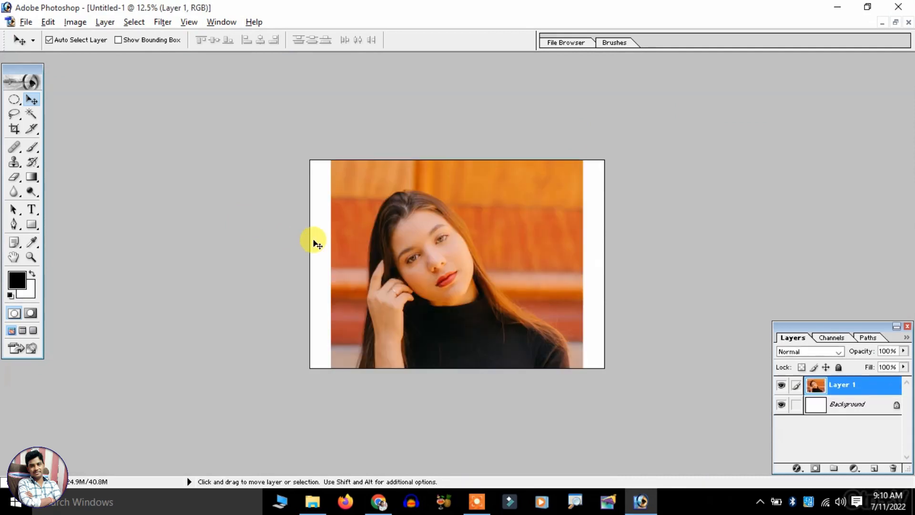
- Scale the pasted photo down proportionally so the whole portrait fits, and place it in the left half of the page
{"action": "key", "text": "ctrl+t"}
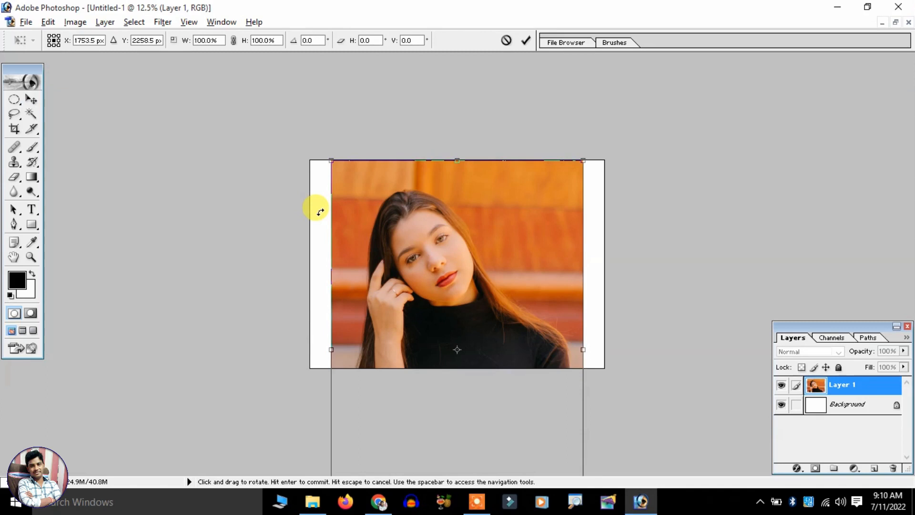
{"action": "key", "text": "Return"}
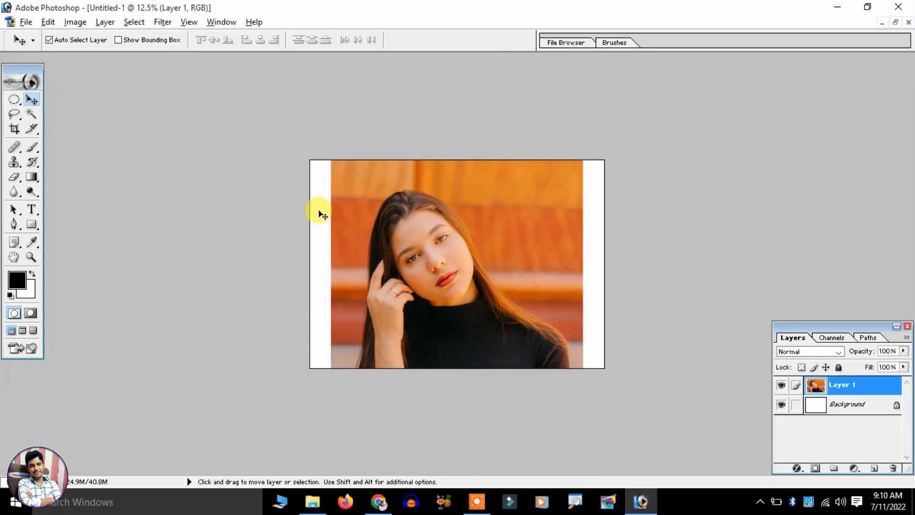
{"action": "key", "text": "ctrl+t"}
{"action": "key", "text": "ctrl+0"}
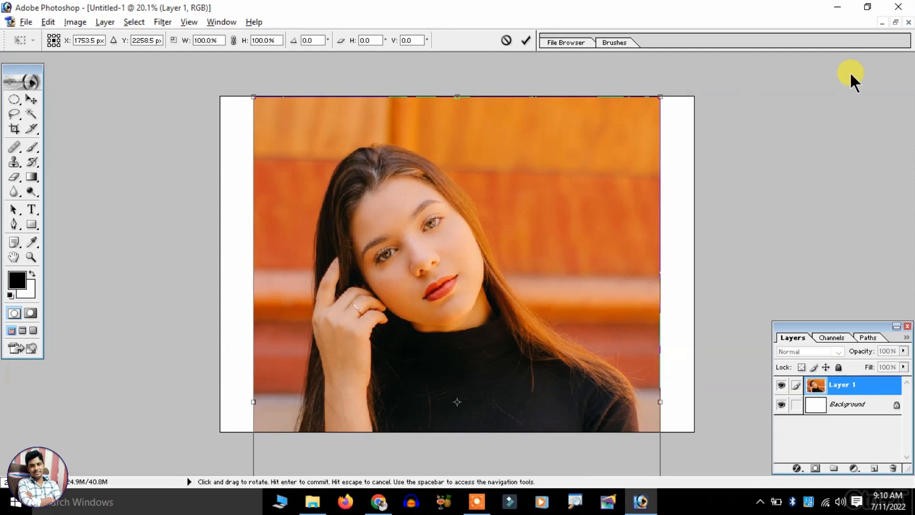
{"action": "scroll", "coordinate": [293, 137], "scroll_direction": "down", "scroll_amount": 1}
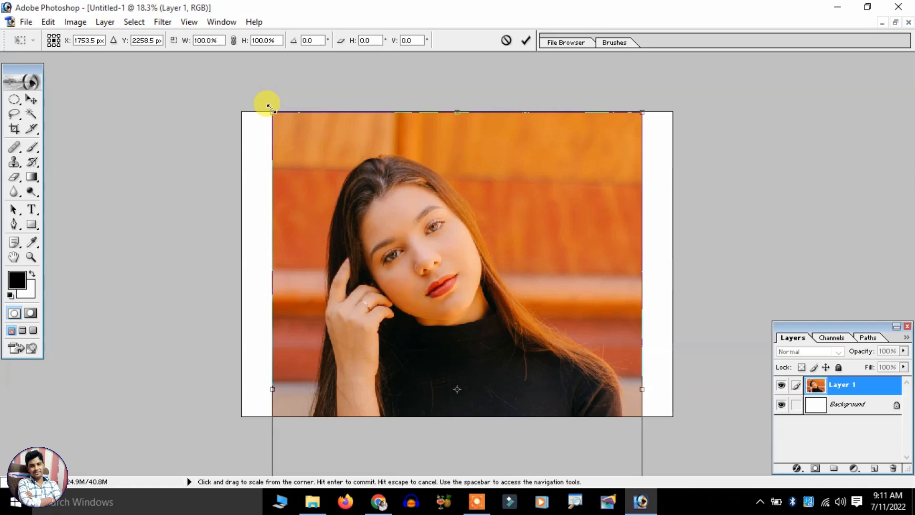
{"action": "left_click_drag", "start_coordinate": [270, 110], "coordinate": [320, 208]}
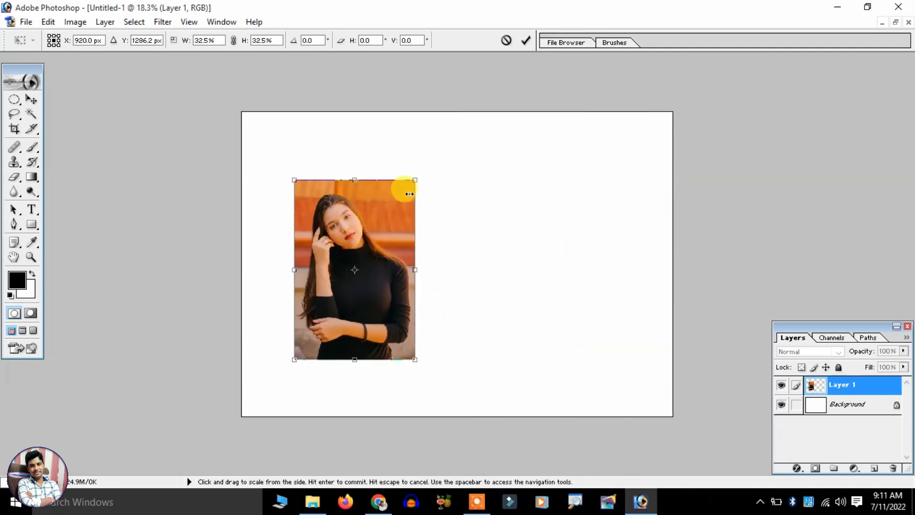
{"action": "left_click_drag", "start_coordinate": [414, 176], "coordinate": [445, 158]}
{"action": "left_click_drag", "start_coordinate": [379, 204], "coordinate": [340, 217]}
{"action": "double_click", "coordinate": [342, 209]}
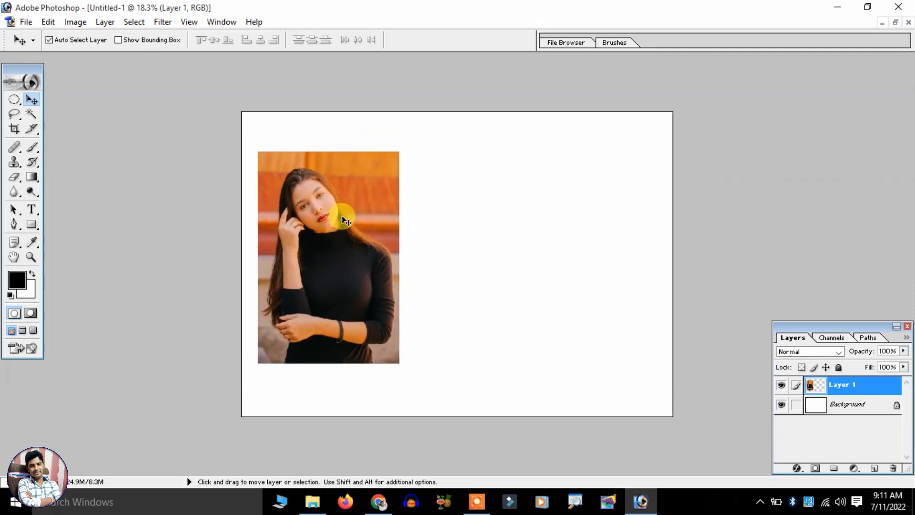
{"action": "left_click", "coordinate": [896, 22]}
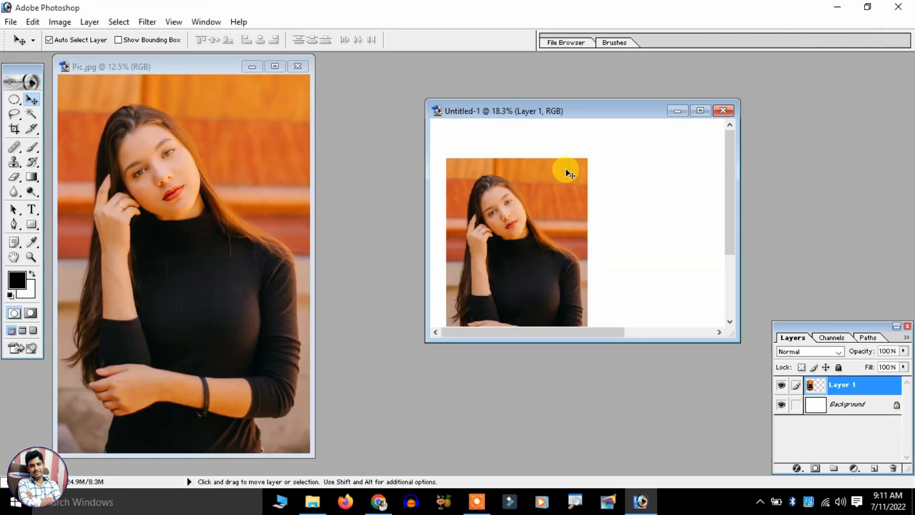
{"action": "left_click", "coordinate": [698, 113]}
{"action": "left_click", "coordinate": [307, 204]}
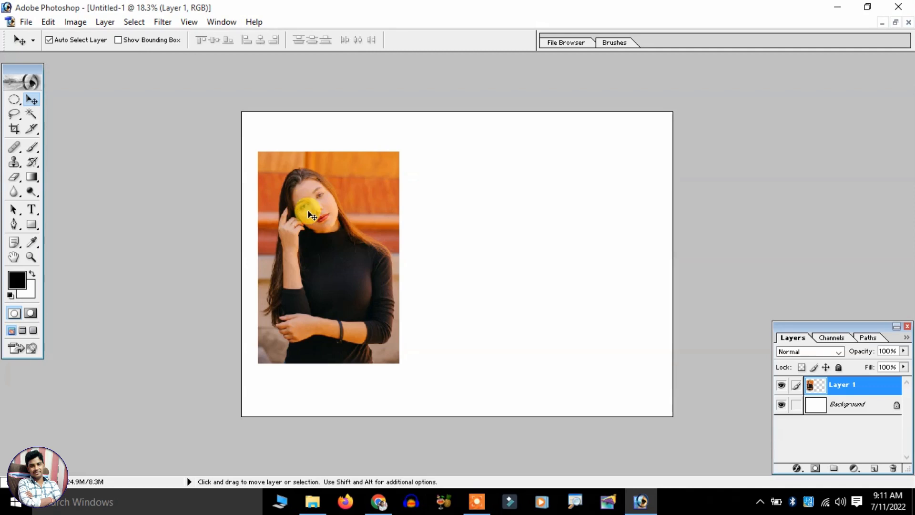
- Move the floating Layers palette higher on the screen and duplicate Layer 1
{"action": "left_click_drag", "start_coordinate": [870, 327], "coordinate": [837, 102]}
{"action": "mouse_move", "coordinate": [818, 162]}
{"action": "left_mouse_down"}
{"action": "mouse_move", "coordinate": [838, 231]}
{"action": "mouse_move", "coordinate": [815, 160]}
{"action": "left_mouse_up"}
{"action": "key", "text": "ctrl+j"}
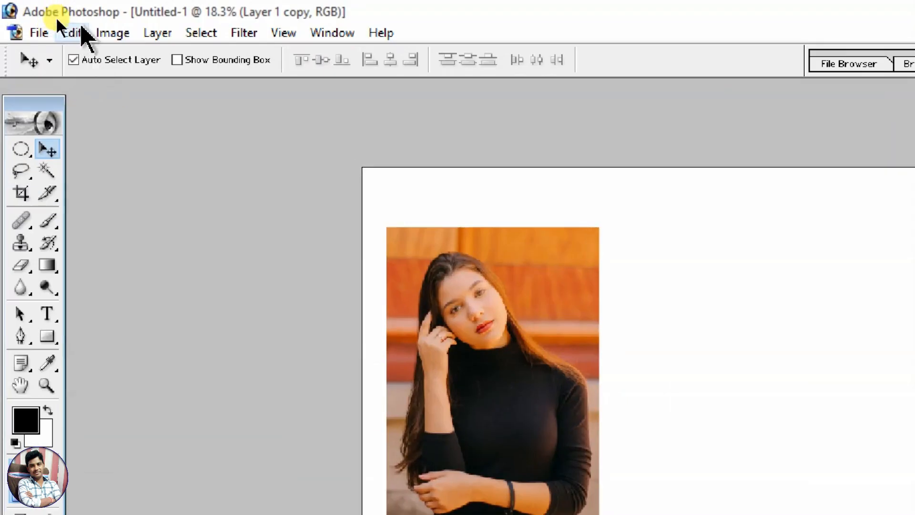
- Keep Auto Select Layer enabled for the Move tool and move the duplicate portrait to the right half of the page
{"action": "left_click", "coordinate": [53, 41]}
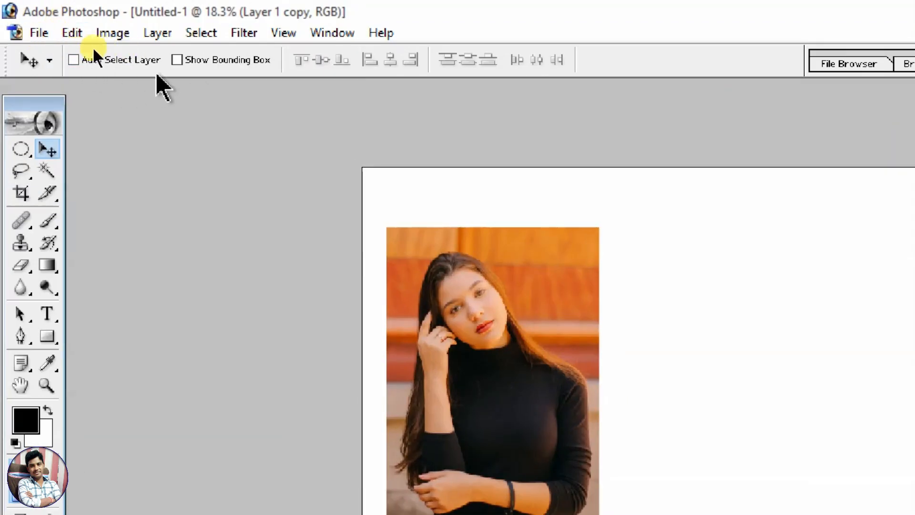
{"action": "left_click", "coordinate": [102, 67]}
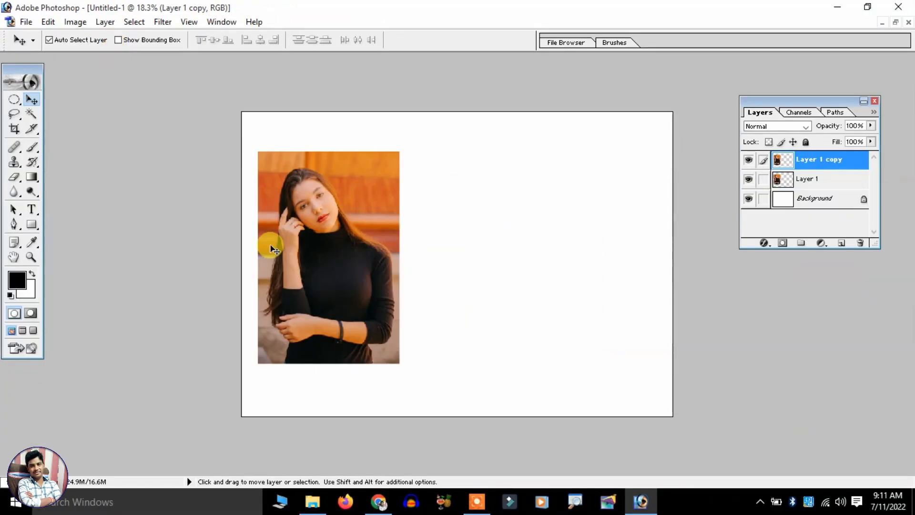
{"action": "left_click_drag", "start_coordinate": [274, 249], "coordinate": [441, 245]}
{"action": "left_click_drag", "start_coordinate": [514, 243], "coordinate": [546, 240]}
- Adjust the positions of both portraits so they stand side by side with a gap between them
{"action": "left_click_drag", "start_coordinate": [343, 250], "coordinate": [359, 241]}
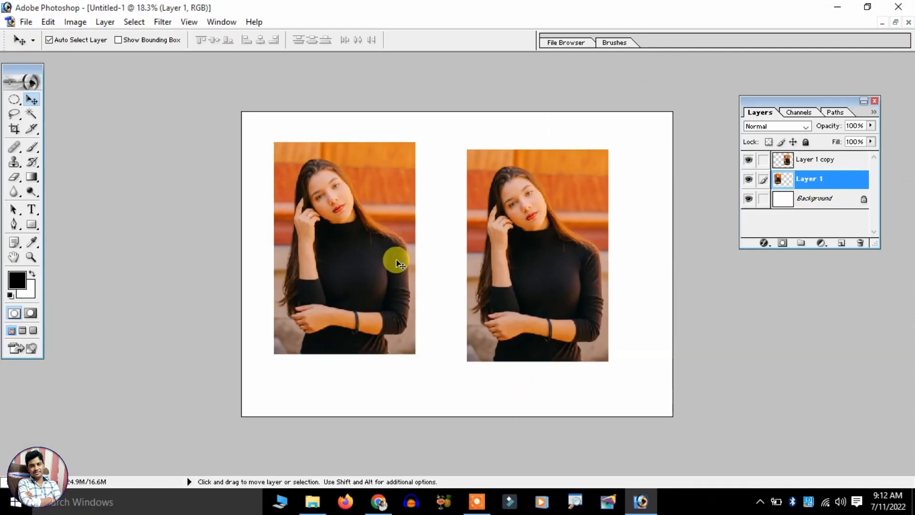
{"action": "left_click_drag", "start_coordinate": [370, 254], "coordinate": [360, 266]}
{"action": "mouse_move", "coordinate": [527, 255]}
{"action": "left_mouse_down"}
{"action": "mouse_move", "coordinate": [526, 273]}
{"action": "mouse_move", "coordinate": [523, 262]}
{"action": "left_mouse_up"}
{"action": "left_click", "coordinate": [310, 278]}
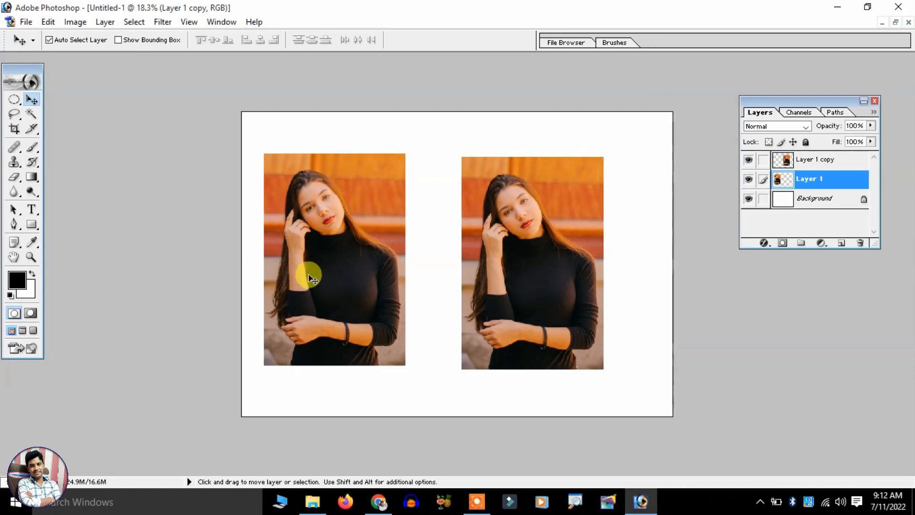
{"action": "left_click_drag", "start_coordinate": [310, 278], "coordinate": [305, 276]}
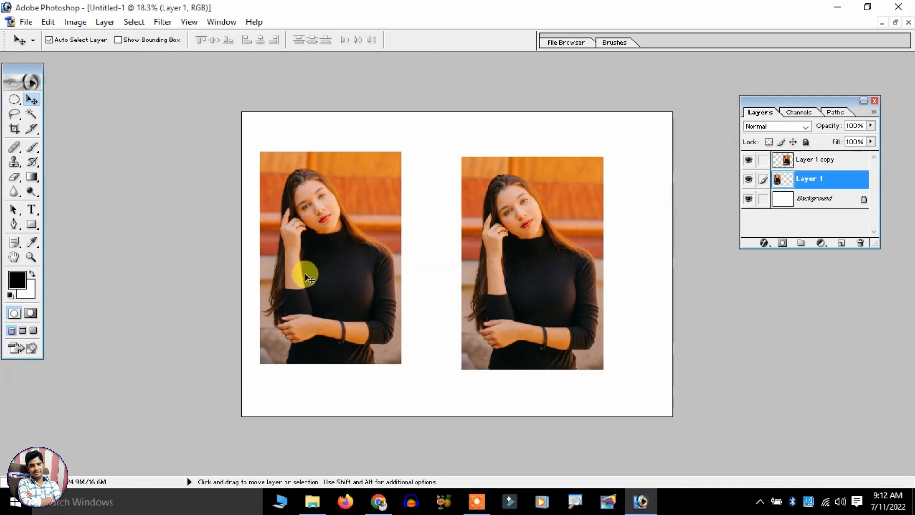
- Move the duplicate portrait until it is level with the original, and shift the floating Layers palette away from the page
{"action": "left_click_drag", "start_coordinate": [527, 251], "coordinate": [536, 247]}
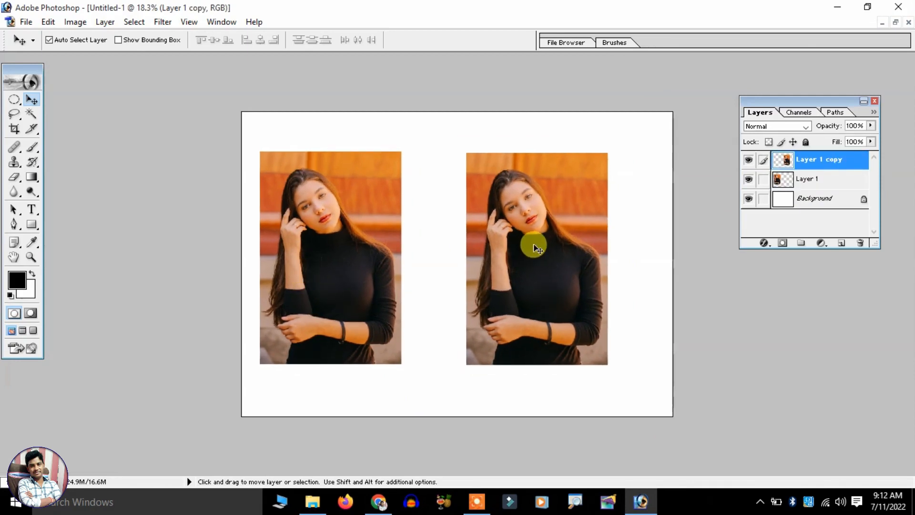
{"action": "key", "text": "ctrl+0"}
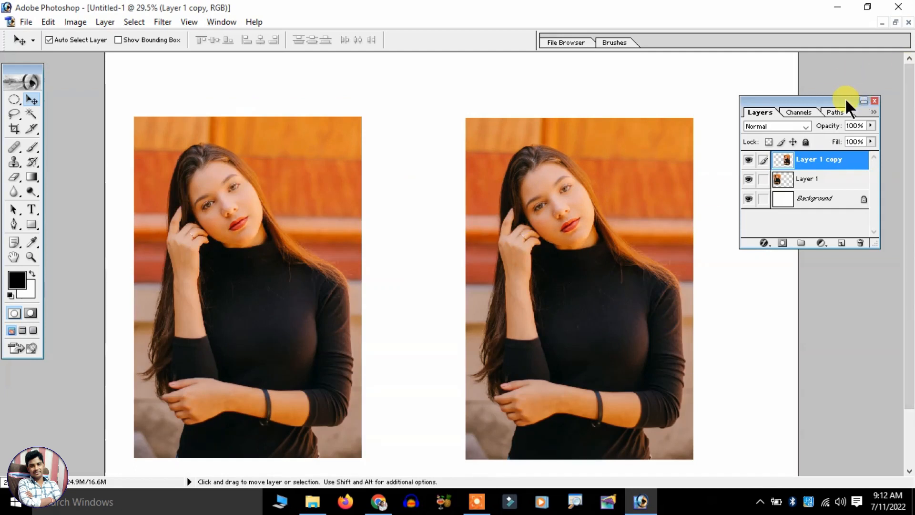
{"action": "left_click_drag", "start_coordinate": [843, 98], "coordinate": [859, 99]}
- Draw a nearly circular selection around the head and shoulders of the duplicate portrait with the Elliptical Marquee tool
{"action": "left_click", "coordinate": [14, 101]}
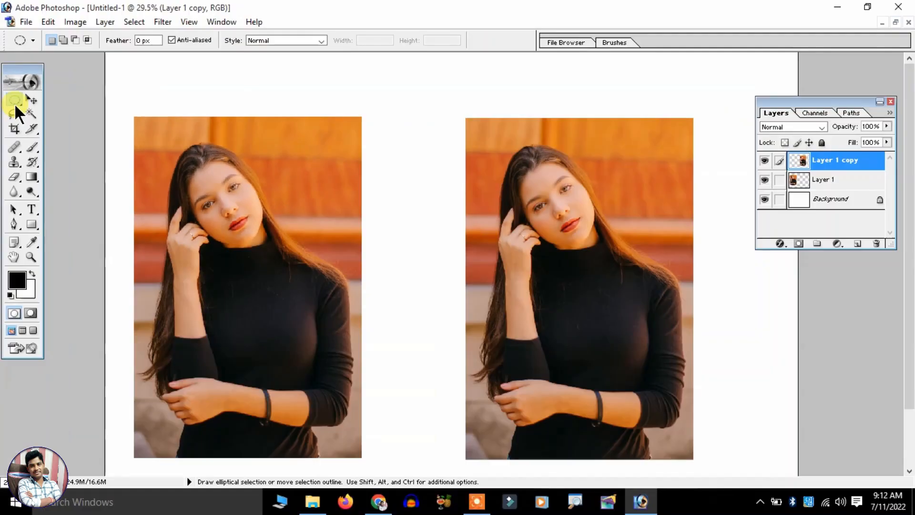
{"action": "left_click", "coordinate": [14, 101]}
{"action": "left_click", "coordinate": [57, 100]}
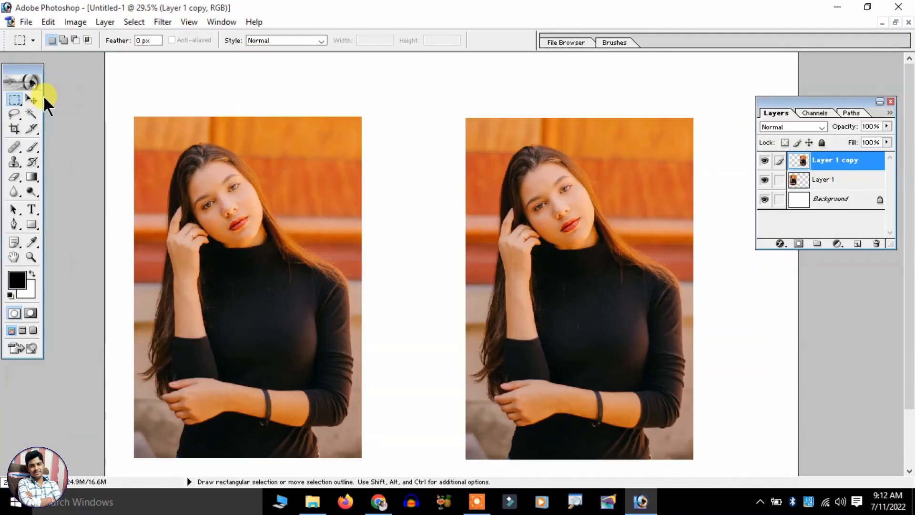
{"action": "left_click", "coordinate": [14, 102]}
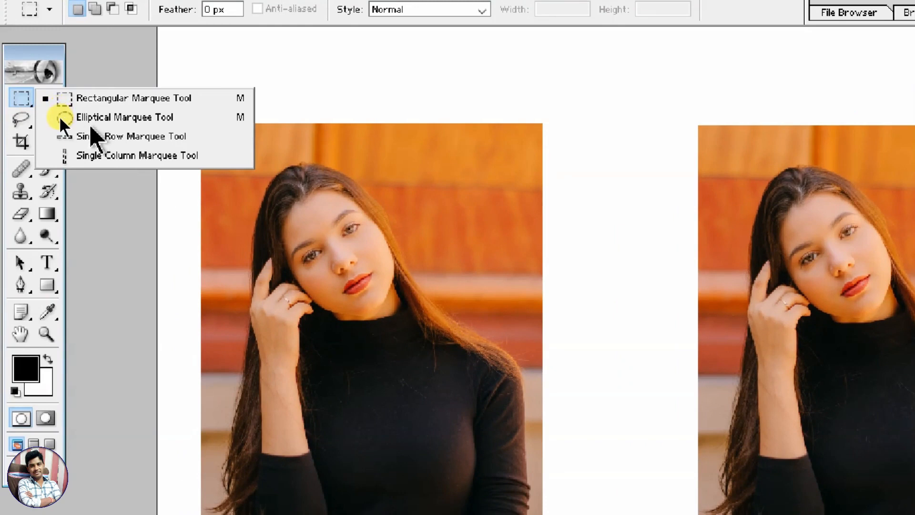
{"action": "left_click", "coordinate": [114, 118]}
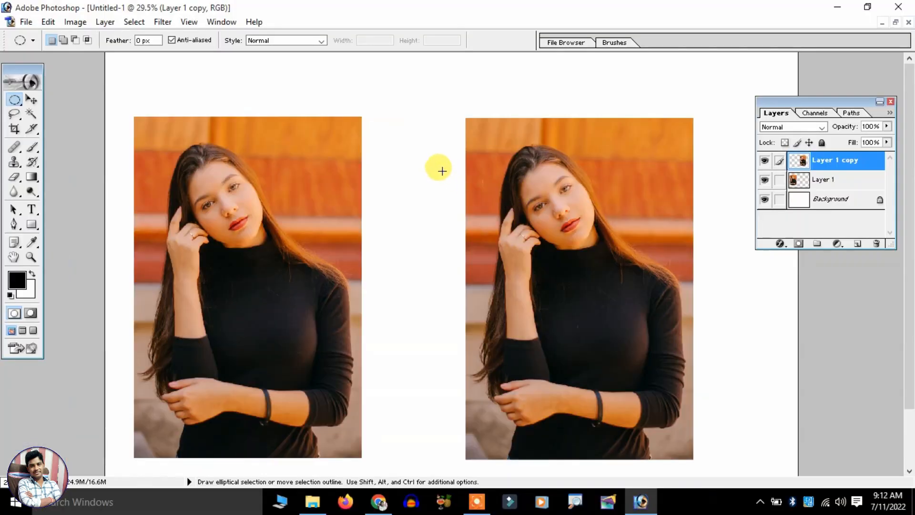
{"action": "scroll", "coordinate": [472, 167], "scroll_direction": "up", "scroll_amount": 1}
{"action": "left_click_drag", "start_coordinate": [478, 165], "coordinate": [207, 91]}
{"action": "left_click_drag", "start_coordinate": [510, 88], "coordinate": [712, 366]}
- Nudge the elliptical selection up and to the left so it frames the woman's head, raised hand and shoulders
{"action": "key", "text": "Up"}
{"action": "key", "text": "Up"}
{"action": "key", "text": "Up"}
{"action": "key", "text": "Up"}
{"action": "key", "text": "Up"}
{"action": "key", "text": "Up"}
{"action": "key", "text": "Up"}
{"action": "key", "text": "Up"}
{"action": "key", "text": "Up"}
{"action": "key", "text": "Up"}
{"action": "key", "text": "Up"}
{"action": "key", "text": "Up"}
{"action": "key", "text": "Up"}
{"action": "key", "text": "Up"}
{"action": "key", "text": "Up"}
{"action": "key", "text": "Up"}
{"action": "key", "text": "Up"}
{"action": "key", "text": "Left"}
{"action": "key", "text": "Left"}
{"action": "key", "text": "Left"}
{"action": "key", "text": "Left"}
{"action": "key", "text": "Left"}
{"action": "key", "text": "Left"}
{"action": "key", "text": "Left"}
{"action": "key", "text": "Left"}
{"action": "key", "text": "Left"}
{"action": "key", "text": "Left"}
{"action": "key", "text": "Left"}
{"action": "key", "text": "Left"}
{"action": "key", "text": "Left"}
{"action": "key", "text": "Left"}
{"action": "key", "text": "Left"}
{"action": "key", "text": "Left"}
{"action": "key", "text": "Left"}
{"action": "key", "text": "Left"}
{"action": "key", "text": "Left"}
{"action": "key", "text": "Left"}
{"action": "key", "text": "Left"}
{"action": "key", "text": "Left"}
{"action": "key", "text": "Left"}
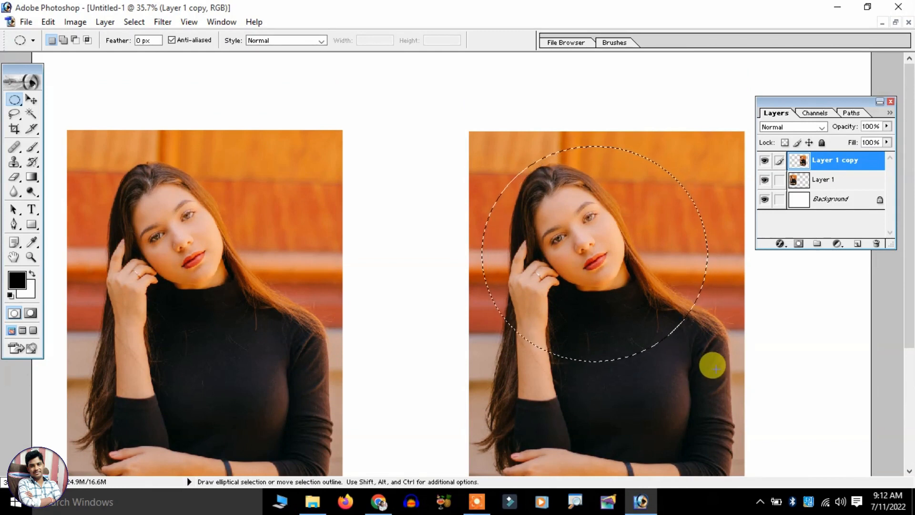
{"action": "key", "text": "Up"}
{"action": "key", "text": "Up"}
{"action": "key", "text": "Up"}
{"action": "key", "text": "Up"}
{"action": "key", "text": "Left"}
{"action": "key", "text": "Left"}
{"action": "key", "text": "Left"}
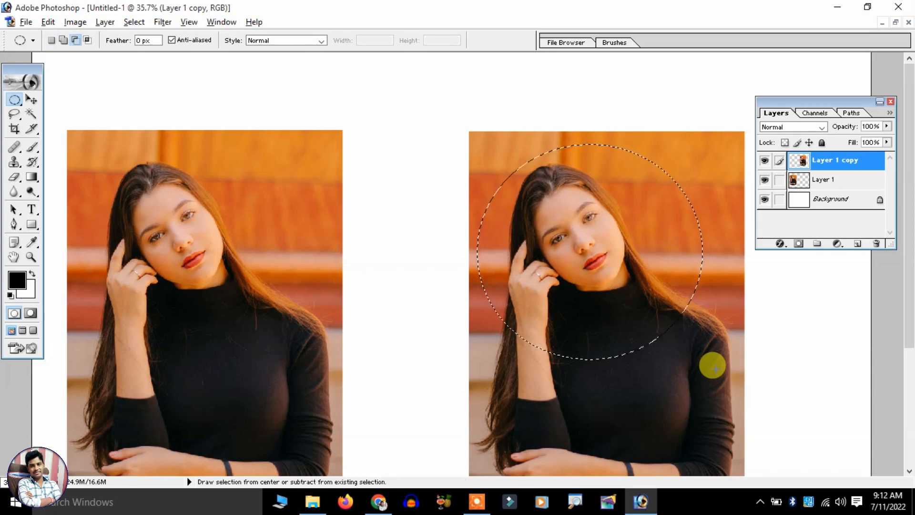
- Undo a trial cut of the oval area on Layer 1 copy and invert the selection
{"action": "scroll", "coordinate": [711, 366], "scroll_direction": "down", "scroll_amount": 2}
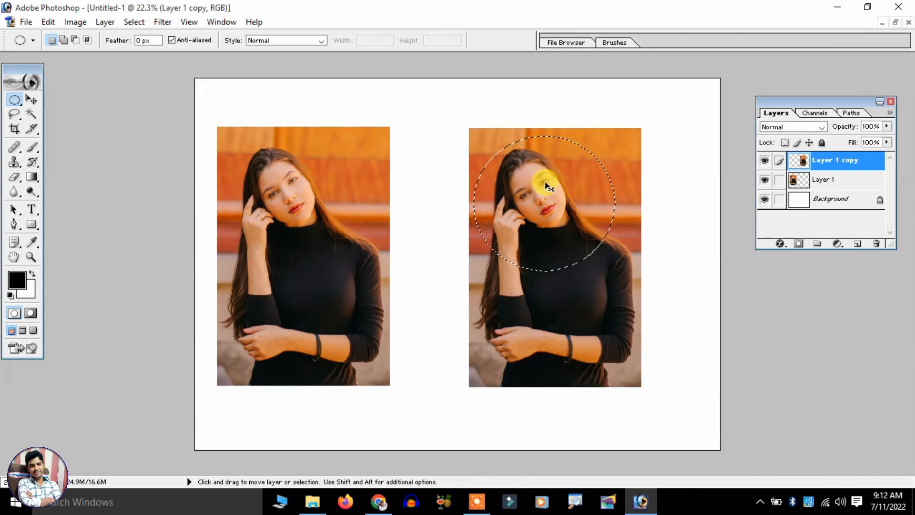
{"action": "key", "text": "ctrl+x"}
{"action": "key", "text": "ctrl+z"}
{"action": "key", "text": "ctrl+shift+i"}
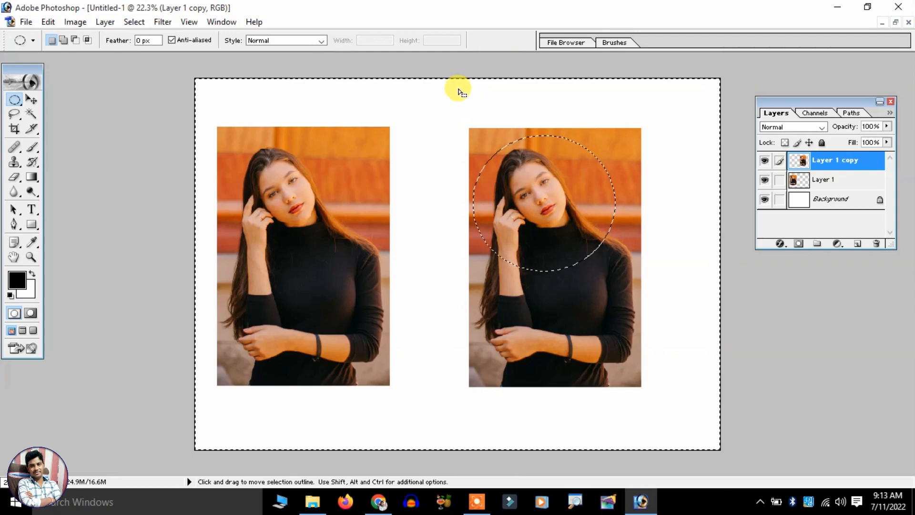
- Feather the inverted selection with a radius of 50 pixels
{"action": "scroll", "coordinate": [484, 97], "scroll_direction": "up", "scroll_amount": 2}
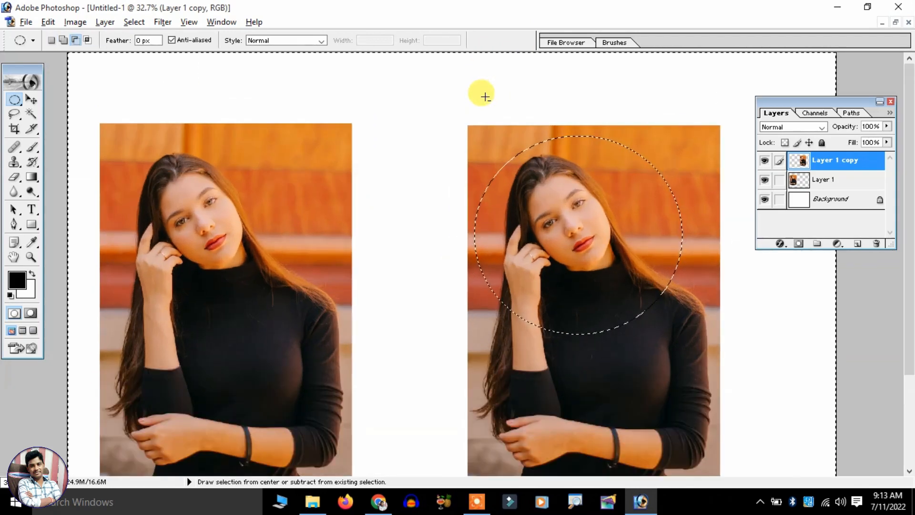
{"action": "right_click", "coordinate": [571, 86]}
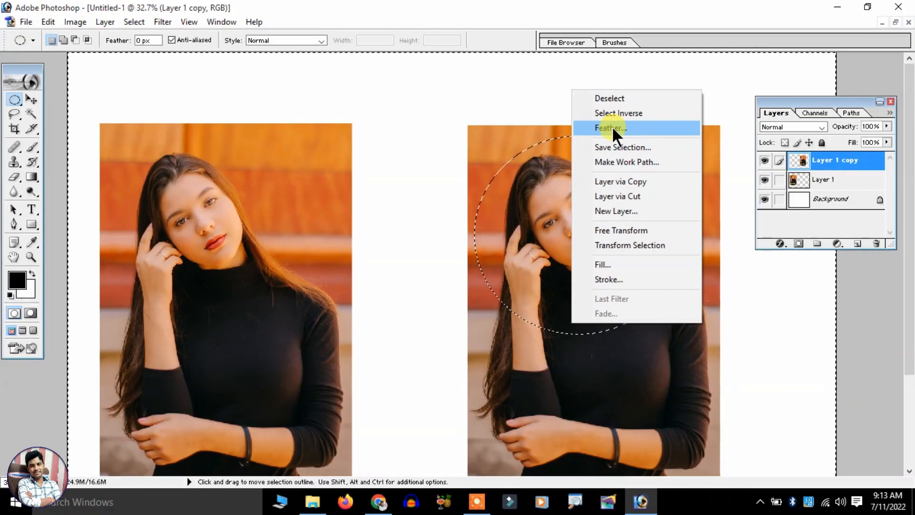
{"action": "left_click", "coordinate": [613, 129]}
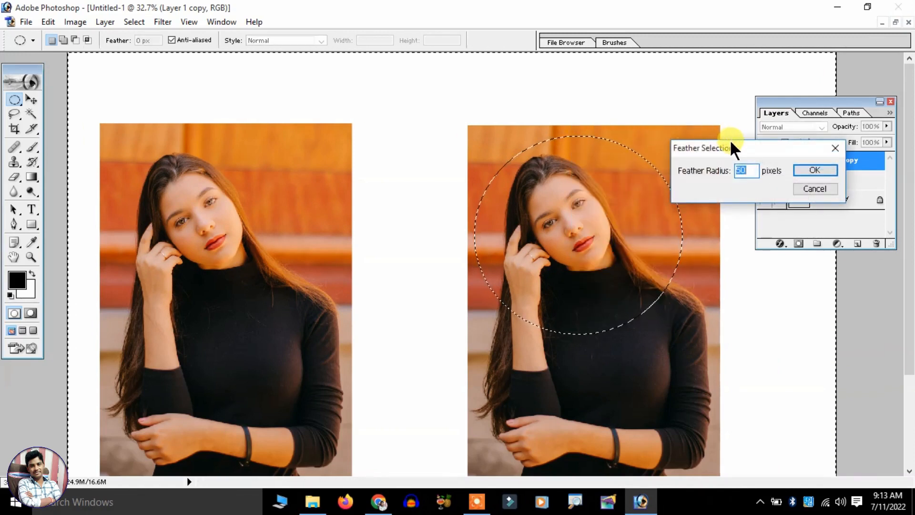
{"action": "left_click_drag", "start_coordinate": [730, 142], "coordinate": [715, 132]}
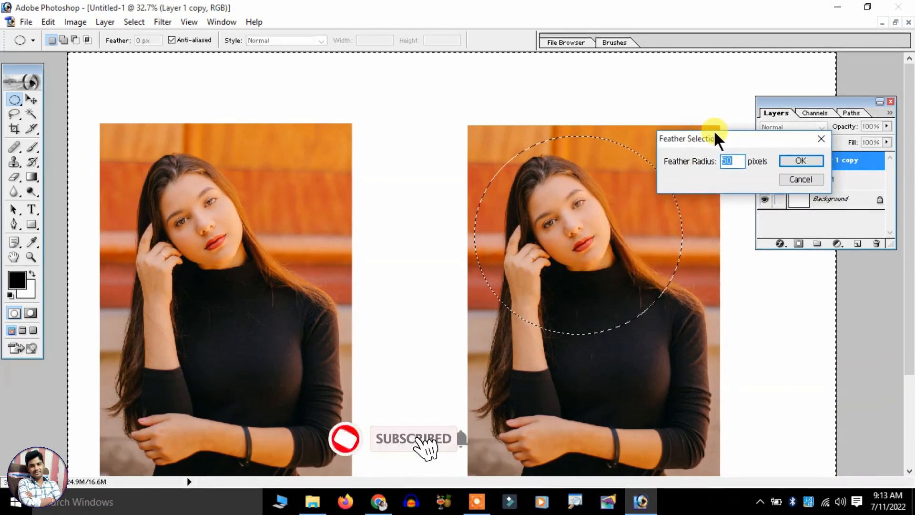
{"action": "left_click_drag", "start_coordinate": [714, 129], "coordinate": [718, 111]}
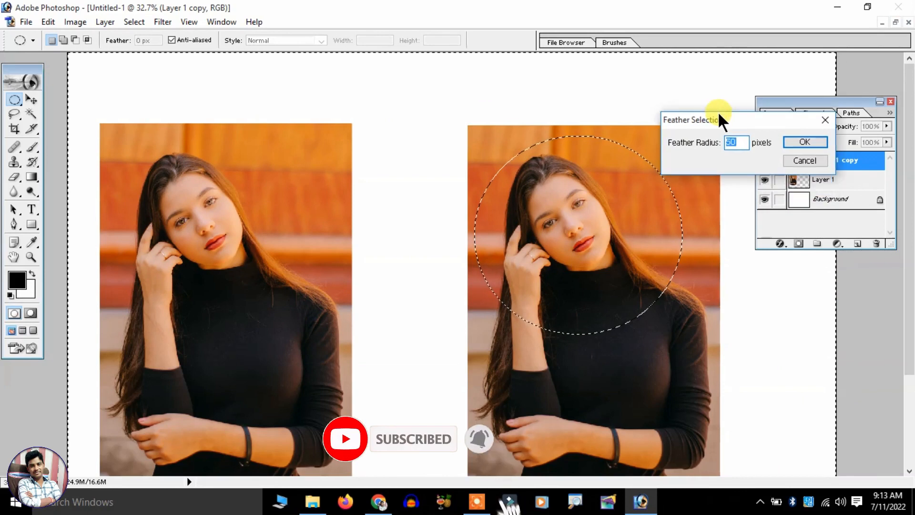
{"action": "left_click", "coordinate": [793, 139]}
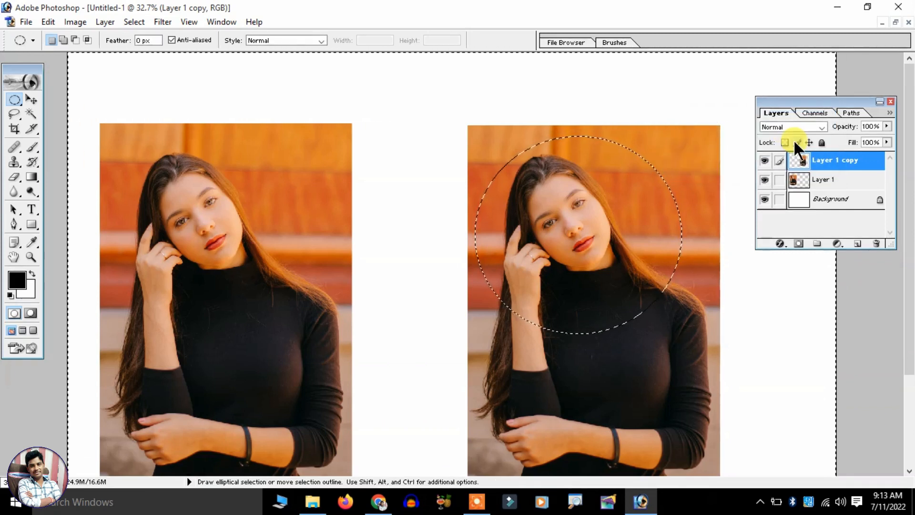
- Delete the area outside the oval on Layer 1 copy twice to soften its edge, and deselect
{"action": "scroll", "coordinate": [496, 194], "scroll_direction": "down", "scroll_amount": 1}
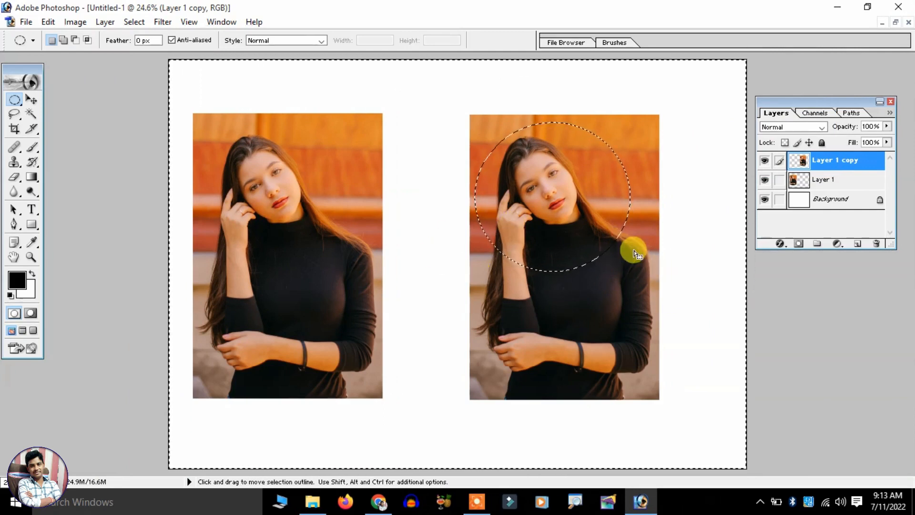
{"action": "key", "text": "Delete"}
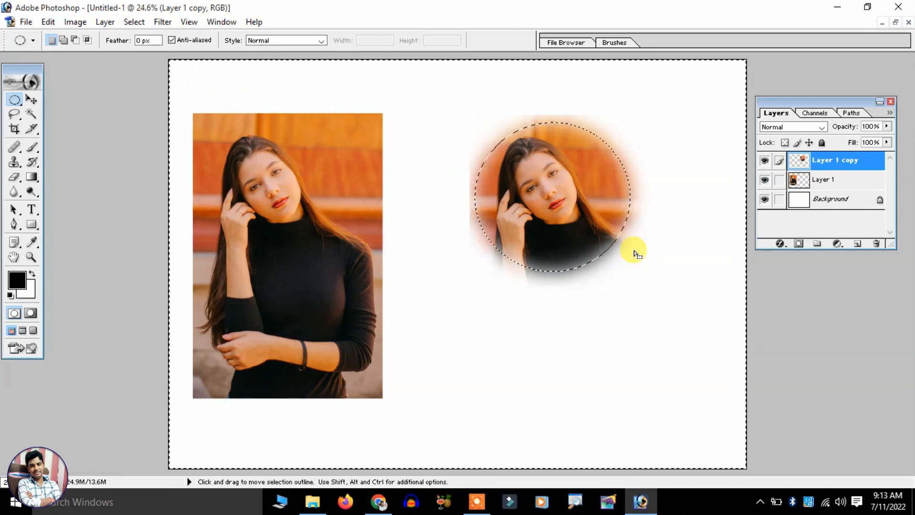
{"action": "key", "text": "Delete"}
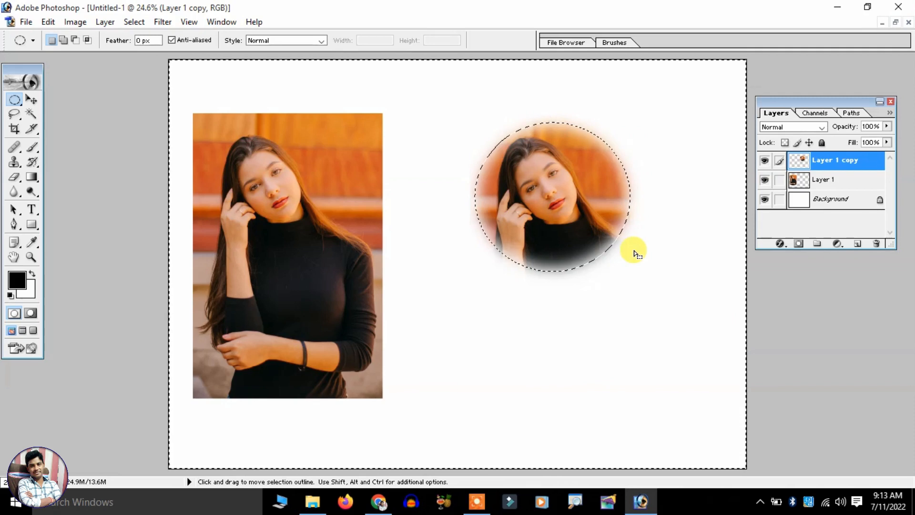
{"action": "key", "text": "ctrl"}
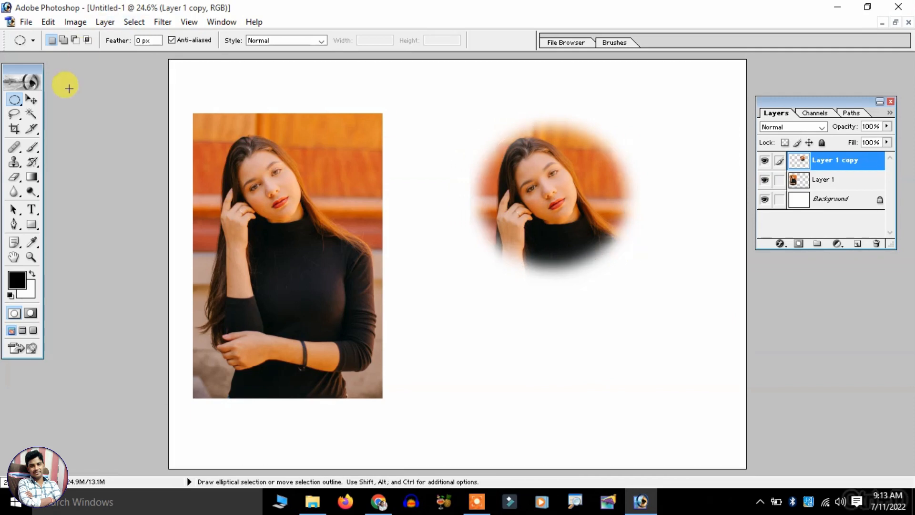
- Enlarge the feathered oval portrait proportionally with Free Transform and position it to fill most of the page's right half
{"action": "key", "text": "ctrl+t"}
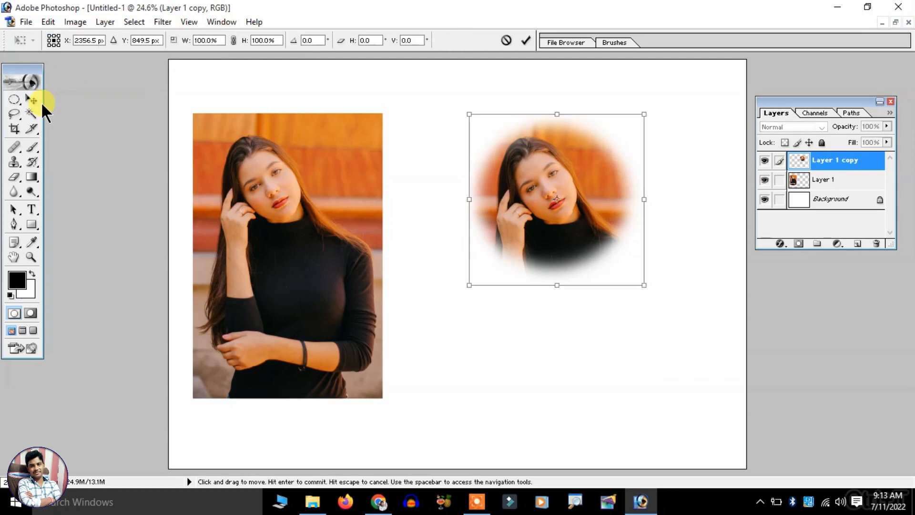
{"action": "scroll", "coordinate": [665, 266], "scroll_direction": "up", "scroll_amount": 7}
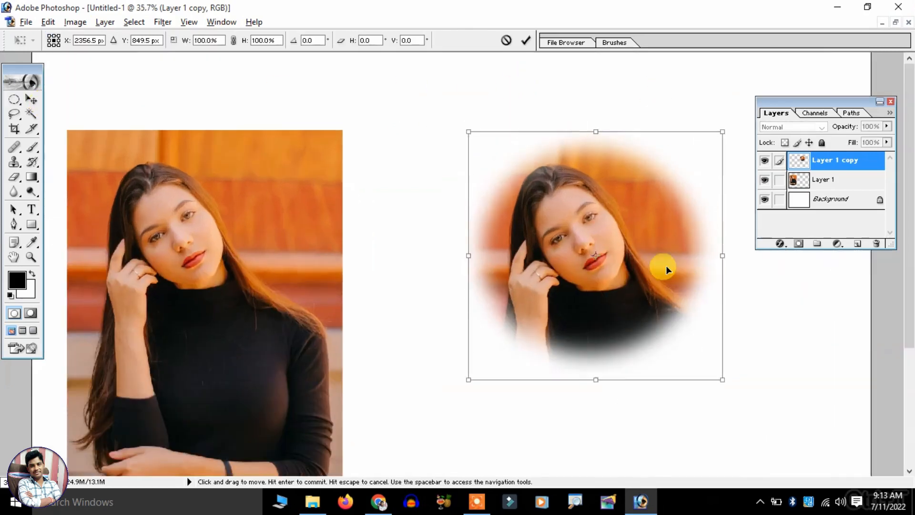
{"action": "scroll", "coordinate": [575, 237], "scroll_direction": "down", "scroll_amount": 6}
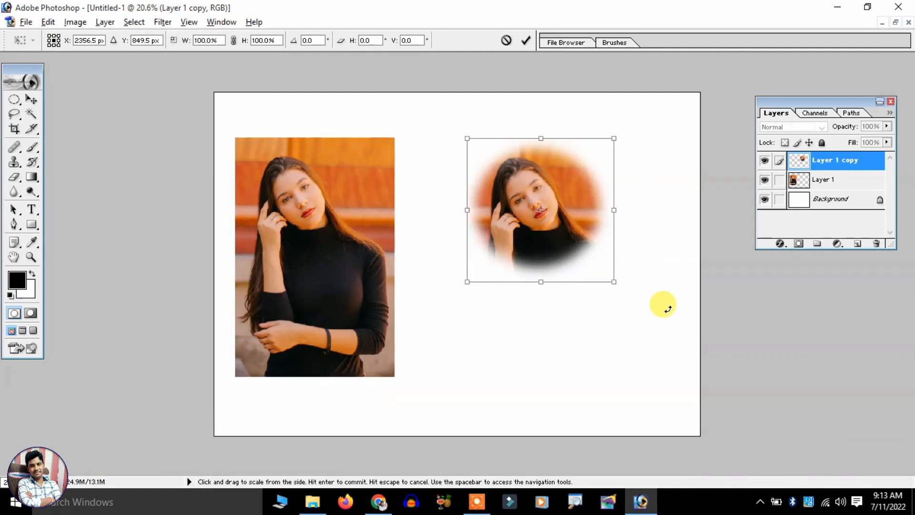
{"action": "left_click_drag", "start_coordinate": [613, 280], "coordinate": [710, 376]}
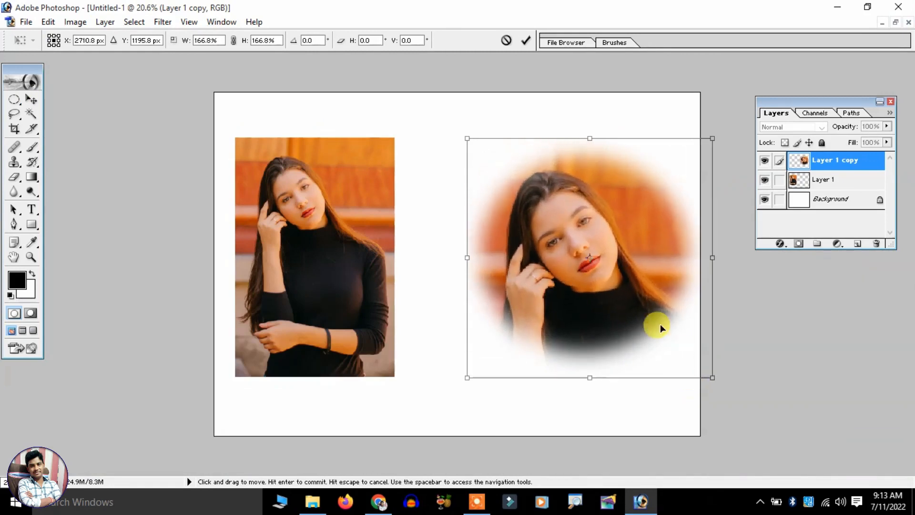
{"action": "left_click_drag", "start_coordinate": [608, 282], "coordinate": [571, 266]}
{"action": "left_click_drag", "start_coordinate": [667, 360], "coordinate": [675, 367]}
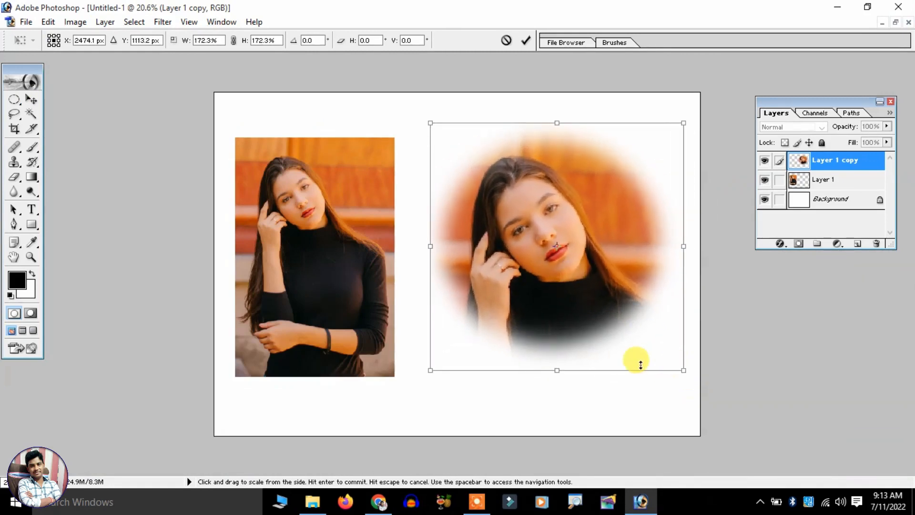
{"action": "left_click_drag", "start_coordinate": [431, 376], "coordinate": [407, 401]}
{"action": "left_click_drag", "start_coordinate": [597, 287], "coordinate": [612, 291]}
{"action": "key", "text": "Return"}
{"action": "key", "text": "ctrl+0"}
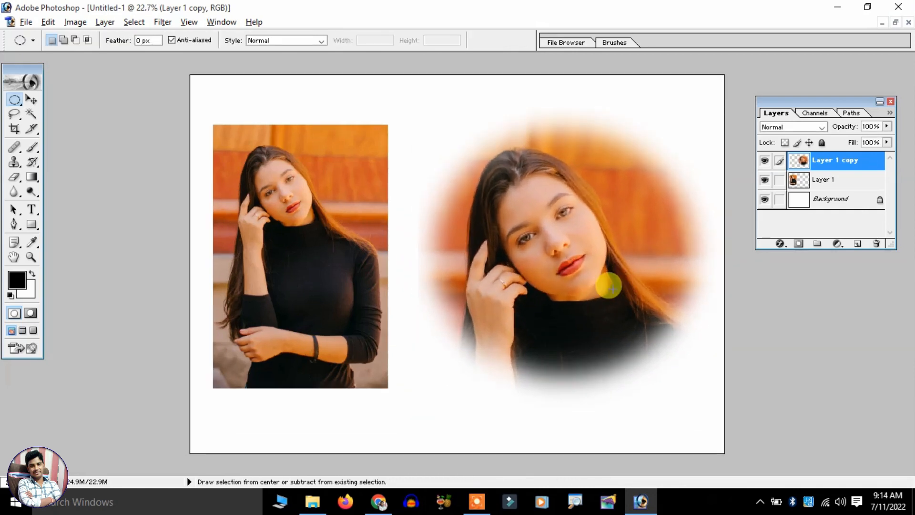